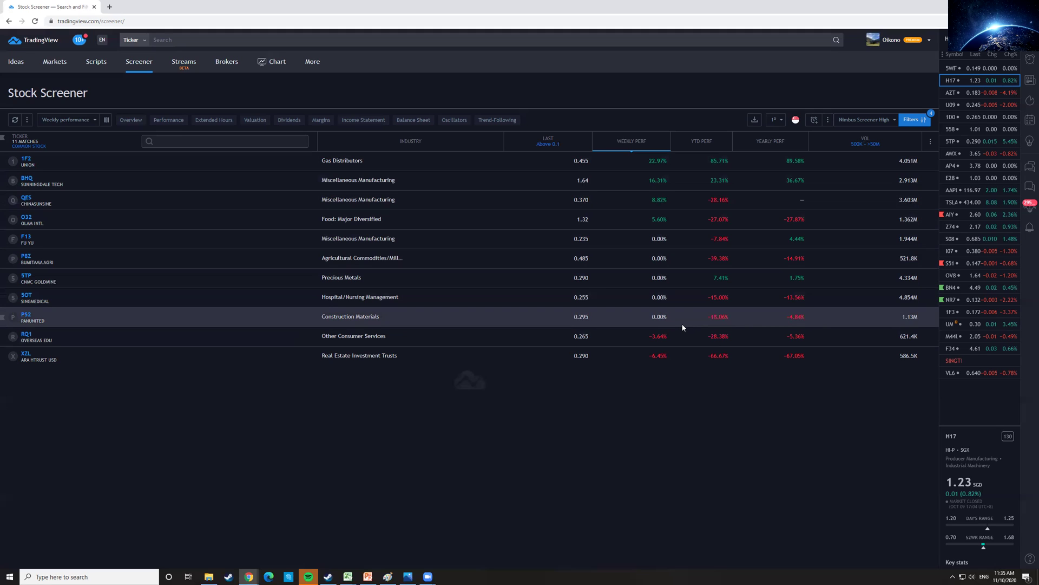
# Step: Open the 1F2 Union chart in a new tab on daily bars and zoom in
pyautogui.rightClick(478, 160)
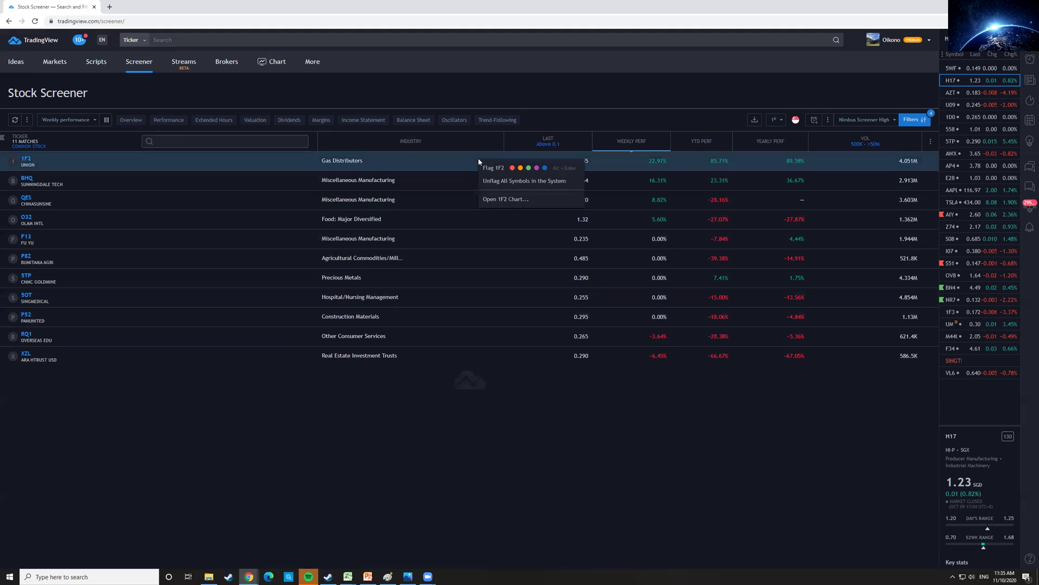
pyautogui.click(506, 198)
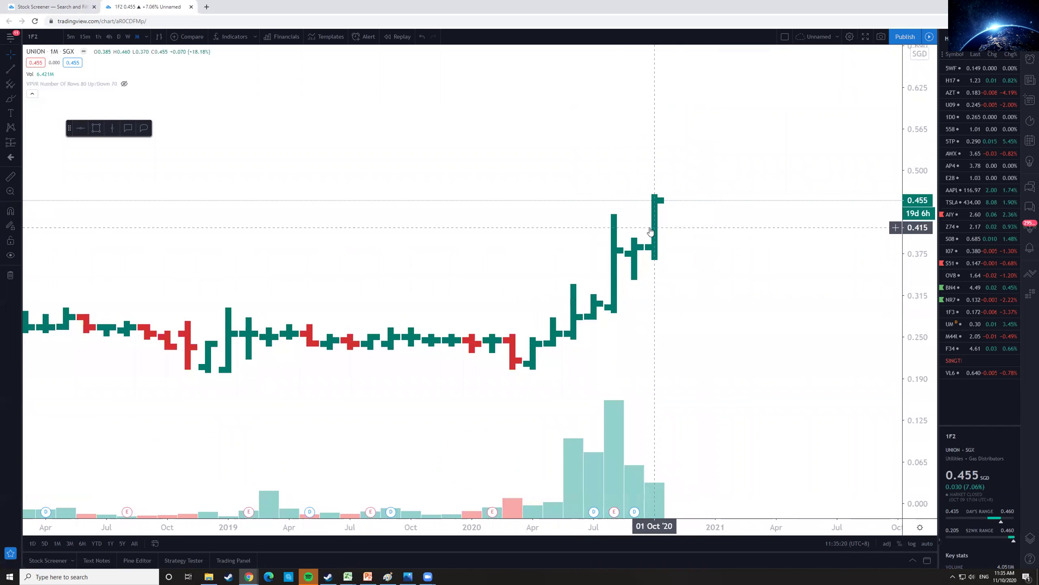
pyautogui.click(119, 37)
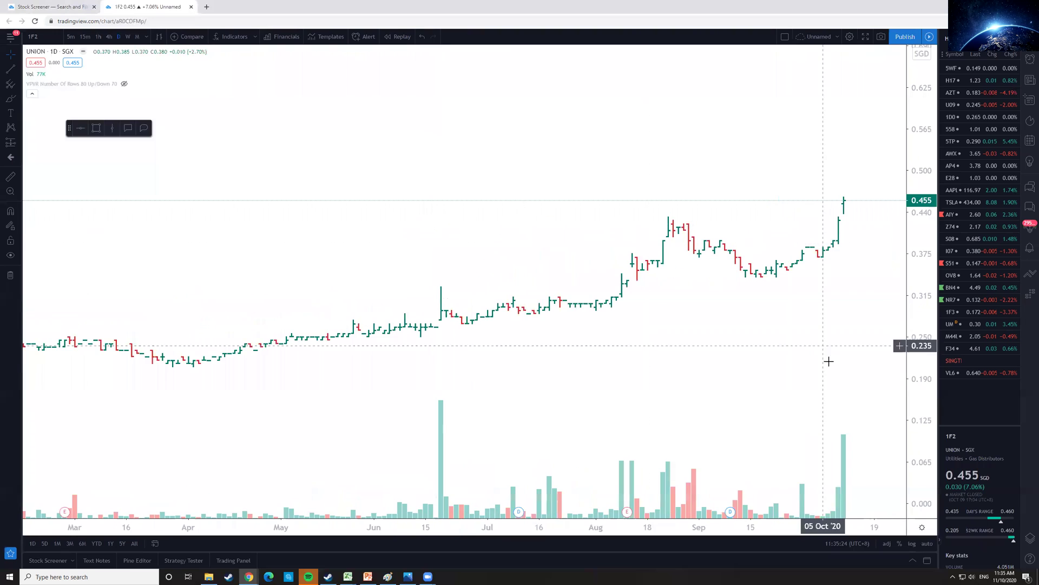
pyautogui.scroll(2, 823, 271)
pyautogui.scroll(2, 698, 297)
pyautogui.scroll(2, 681, 307)
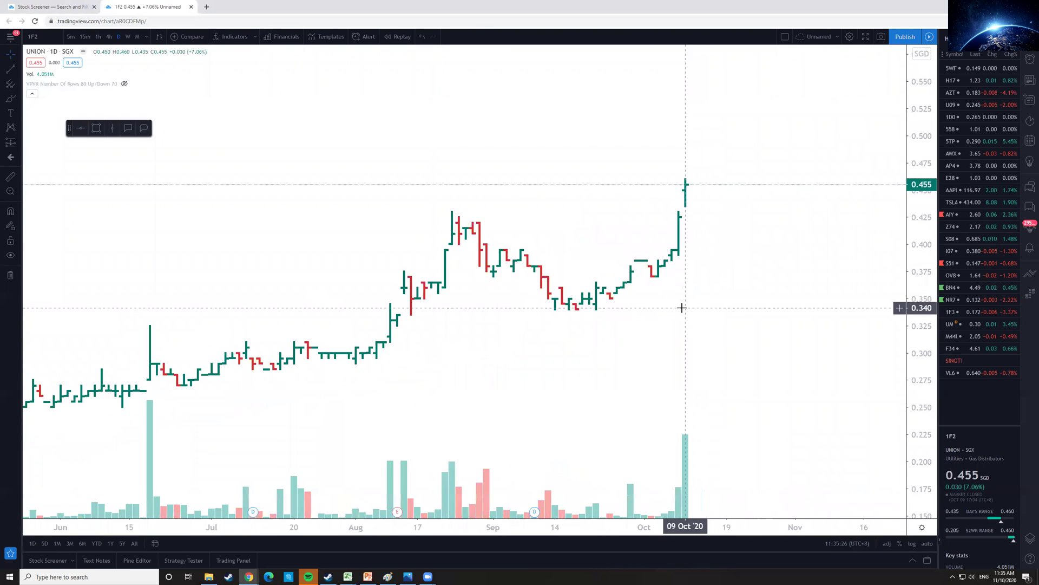
pyautogui.scroll(1, 682, 308)
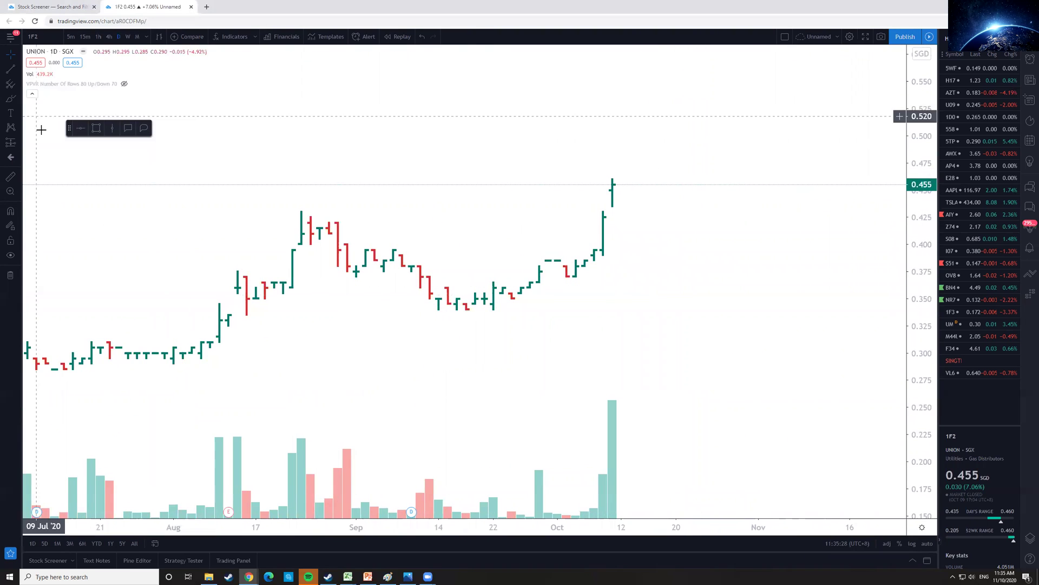
# Step: Draw horizontal resistance lines at 0.430 and 0.420, then return to the screener results
pyautogui.click(80, 129)
pyautogui.click(292, 211)
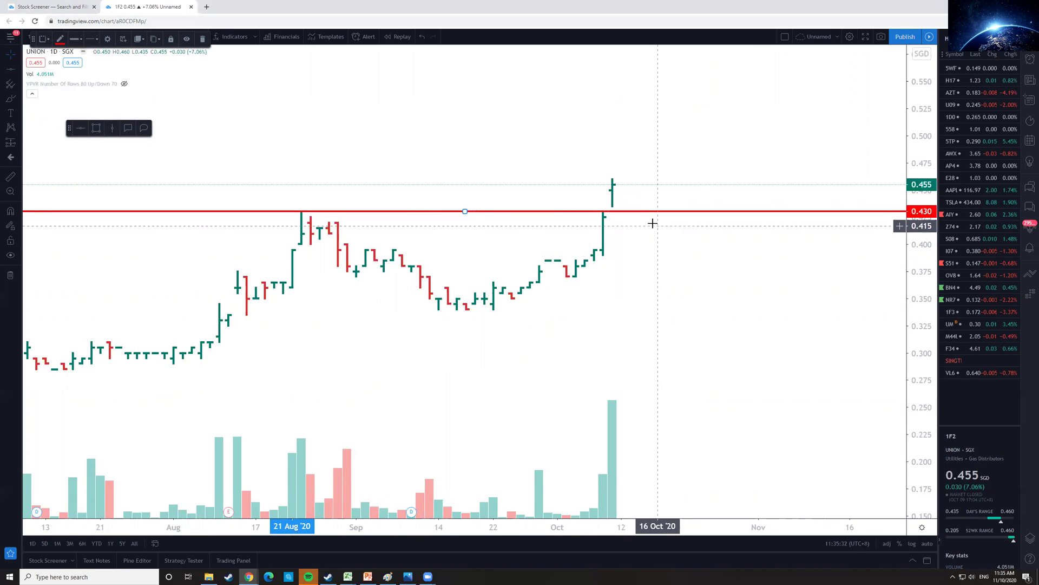
pyautogui.scroll(1, 563, 208)
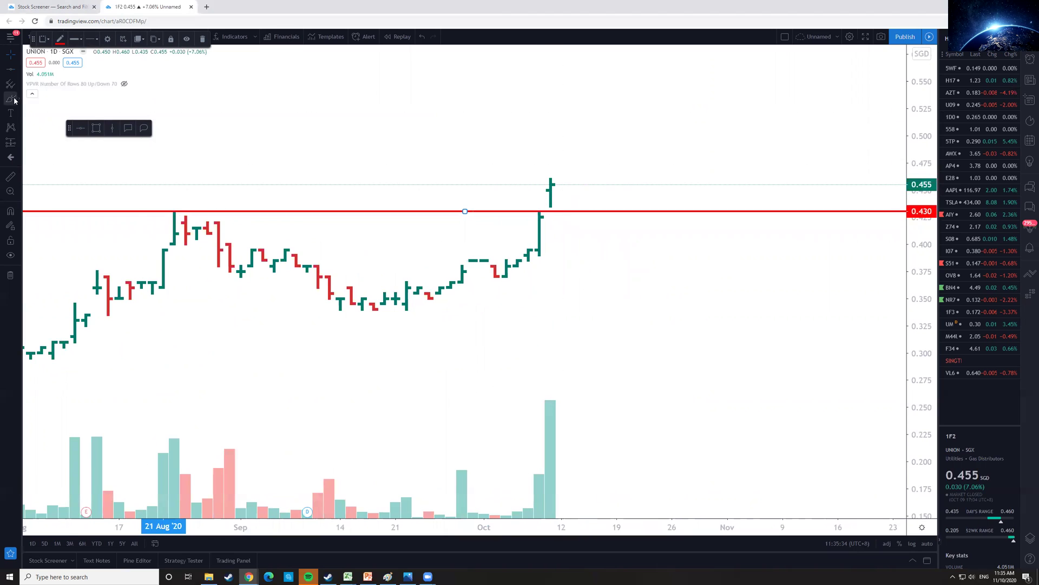
pyautogui.click(80, 128)
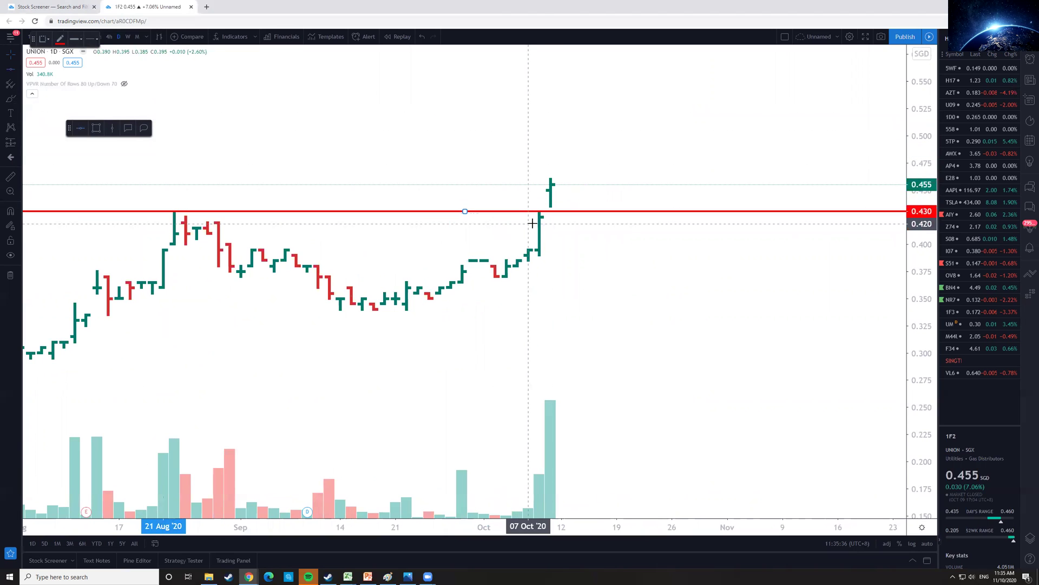
pyautogui.click(533, 223)
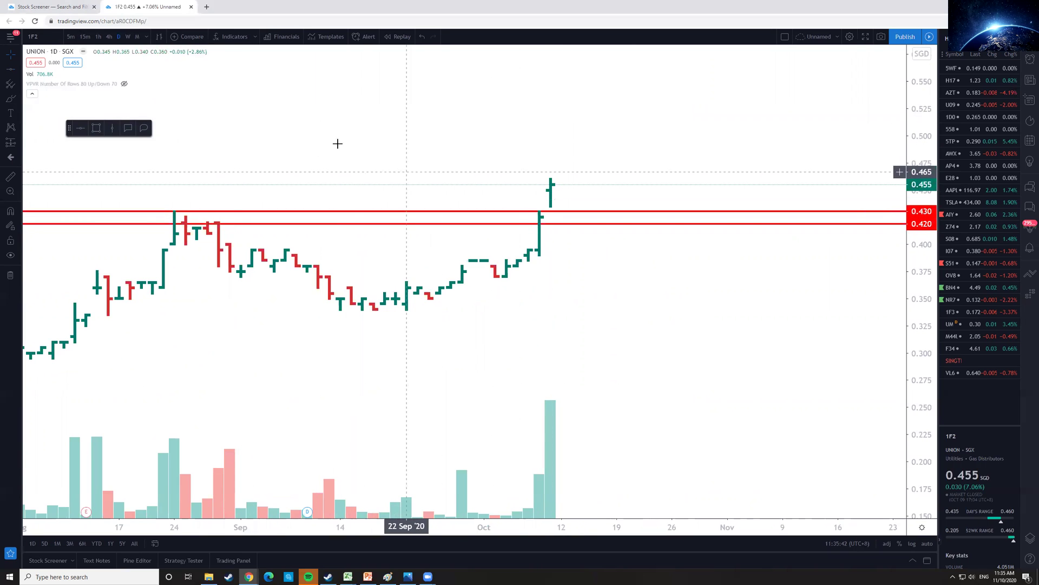
pyautogui.click(52, 7)
# Step: Open the Sunningdale Tech (BHQ) chart and zoom into recent bars
pyautogui.rightClick(187, 183)
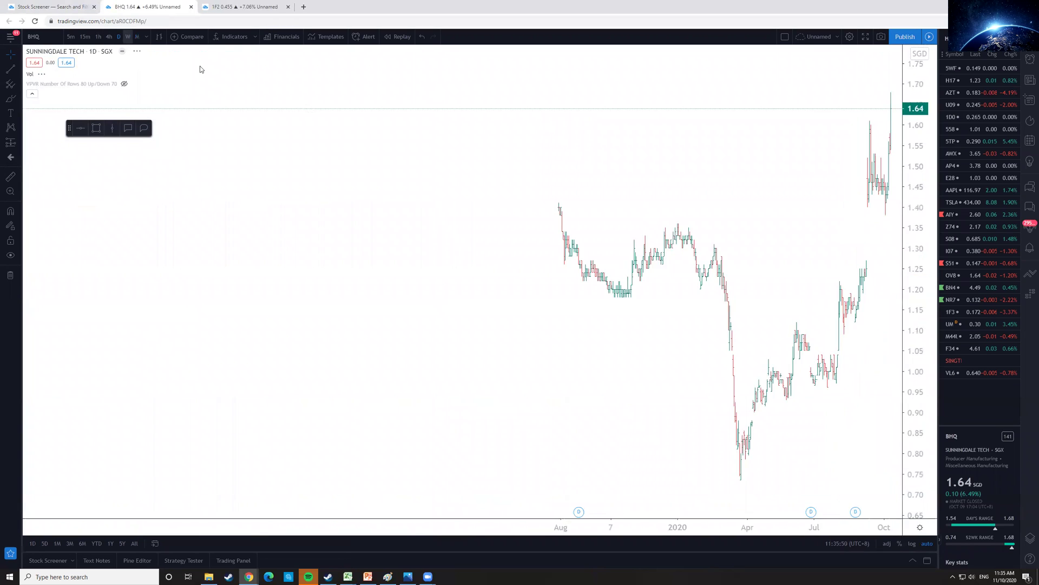
pyautogui.scroll(3, 528, 252)
pyautogui.scroll(3, 550, 225)
pyautogui.scroll(3, 836, 267)
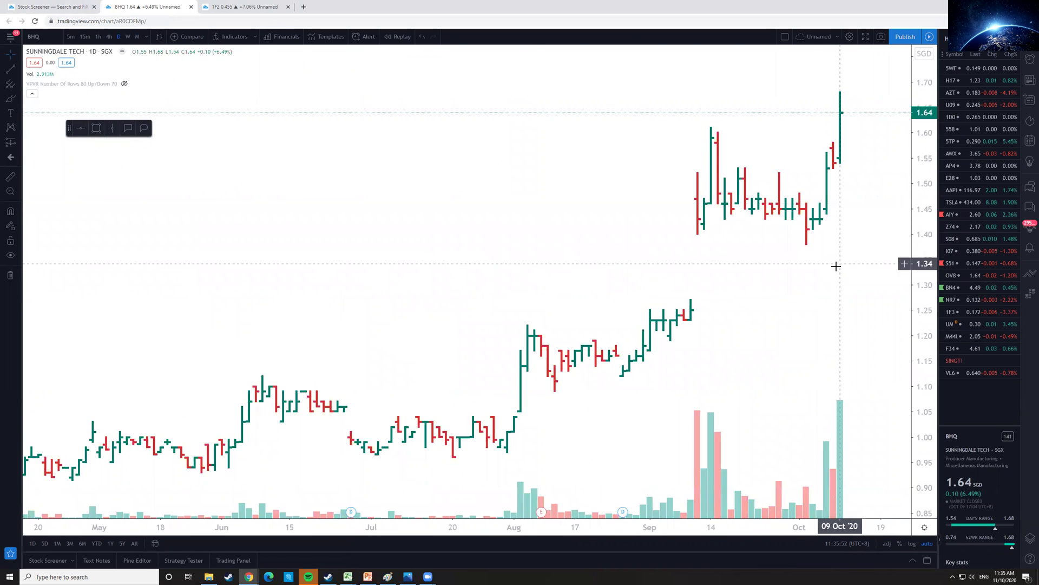
pyautogui.scroll(2, 745, 240)
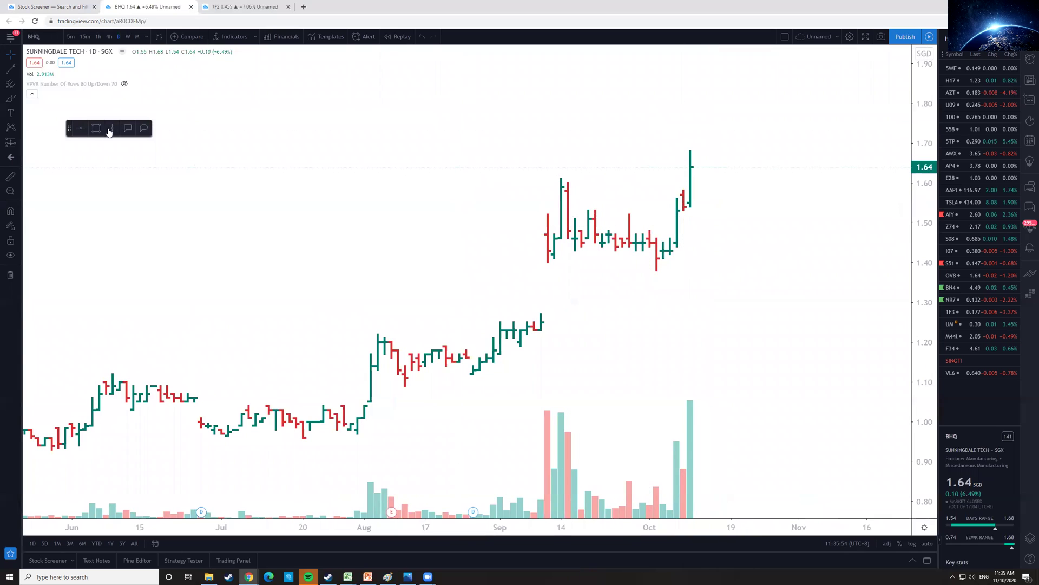
# Step: Mark horizontal price levels at 1.61 and 1.51 on the BHQ chart
pyautogui.click(500, 178)
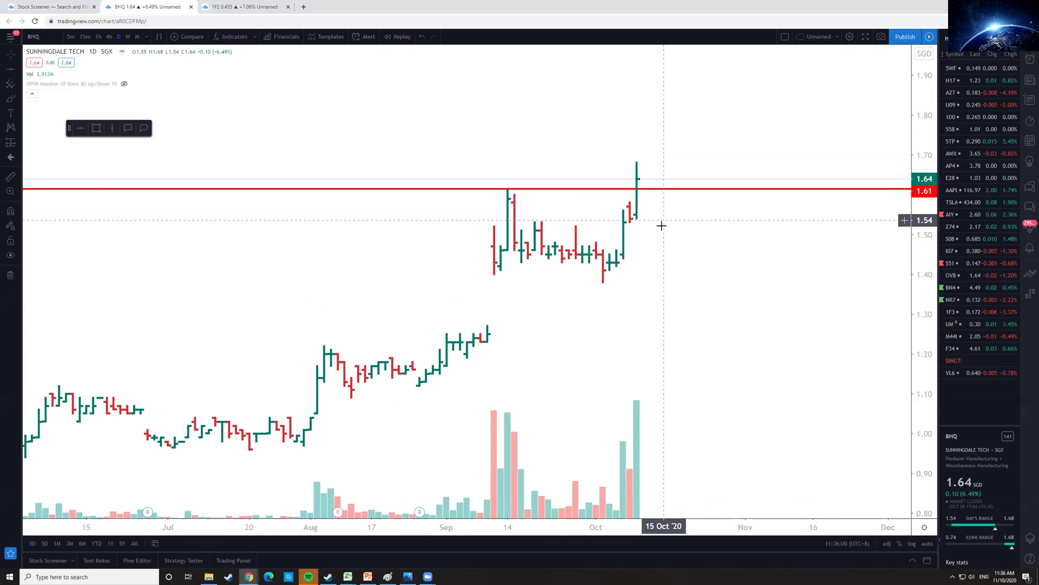
pyautogui.hotkey('alt', 'h')
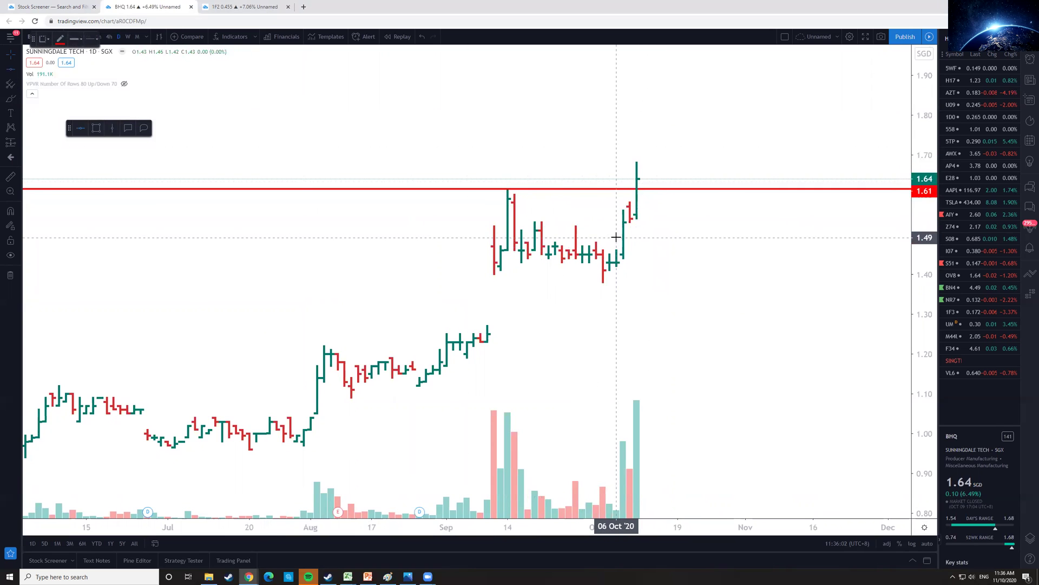
pyautogui.click(613, 229)
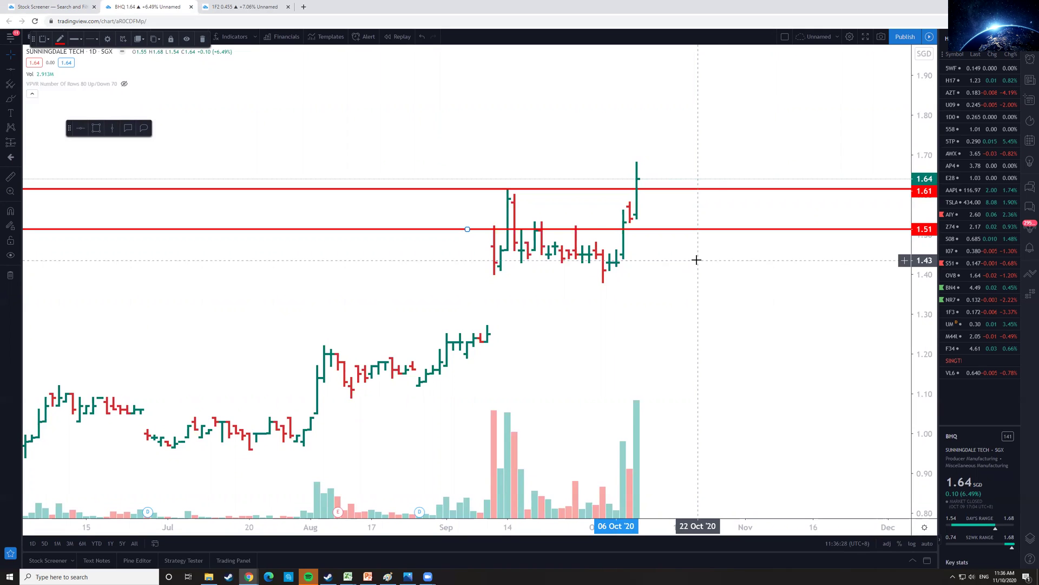
pyautogui.scroll(-2, 718, 328)
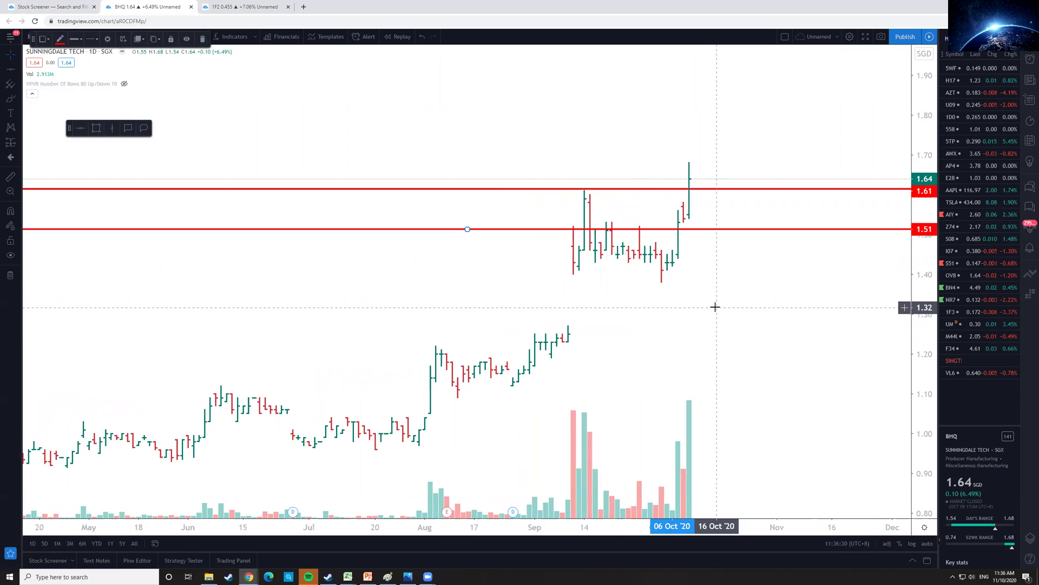
# Step: Freehand-circle BHQ's early-August and September–October consolidation zones, then return to the screener list
pyautogui.click(10, 98)
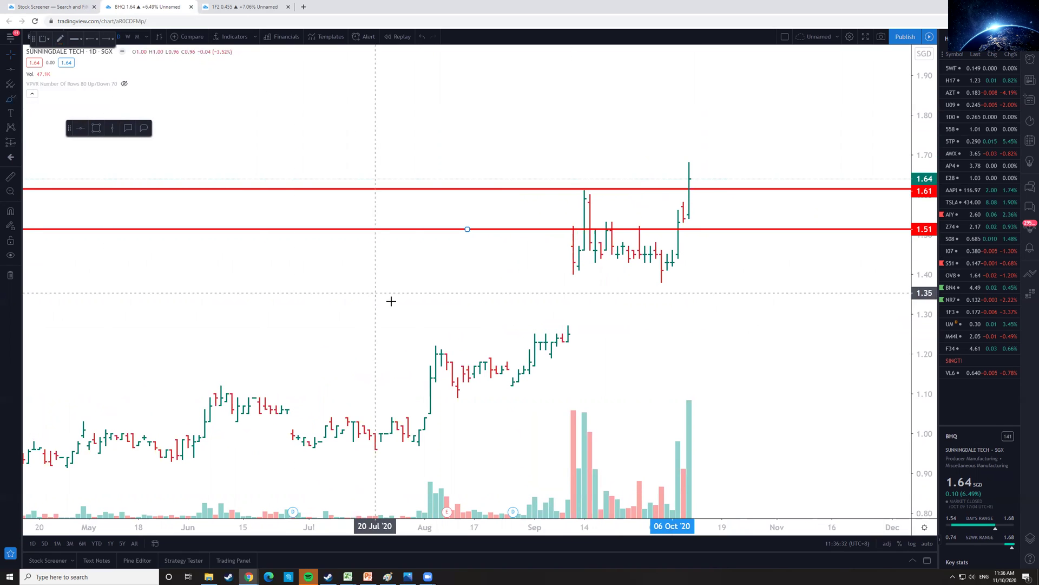
pyautogui.moveTo(441, 359); pyautogui.dragTo(433, 383)
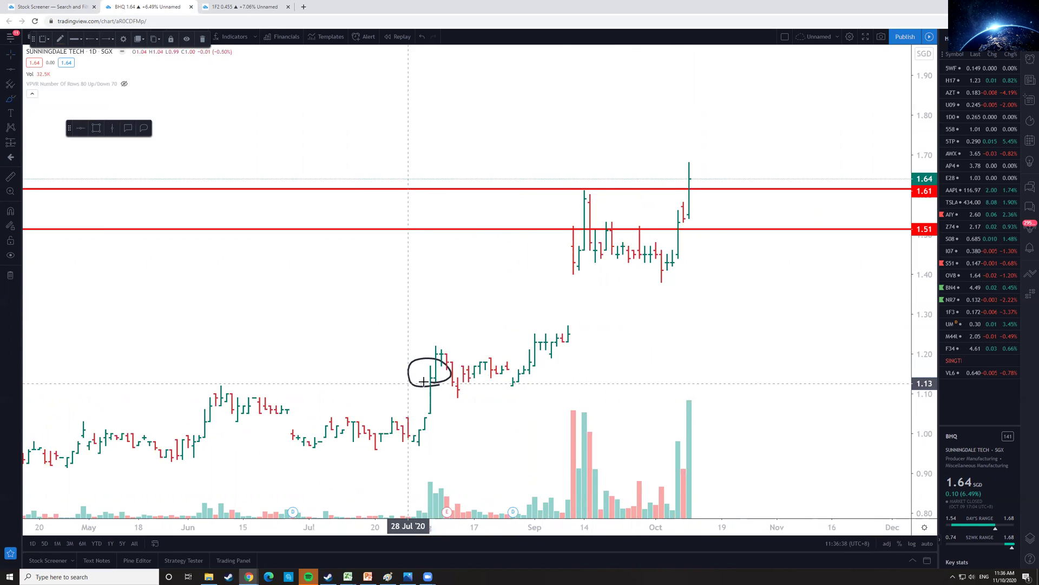
pyautogui.moveTo(390, 378); pyautogui.dragTo(476, 375)
pyautogui.moveTo(676, 282); pyautogui.dragTo(585, 278)
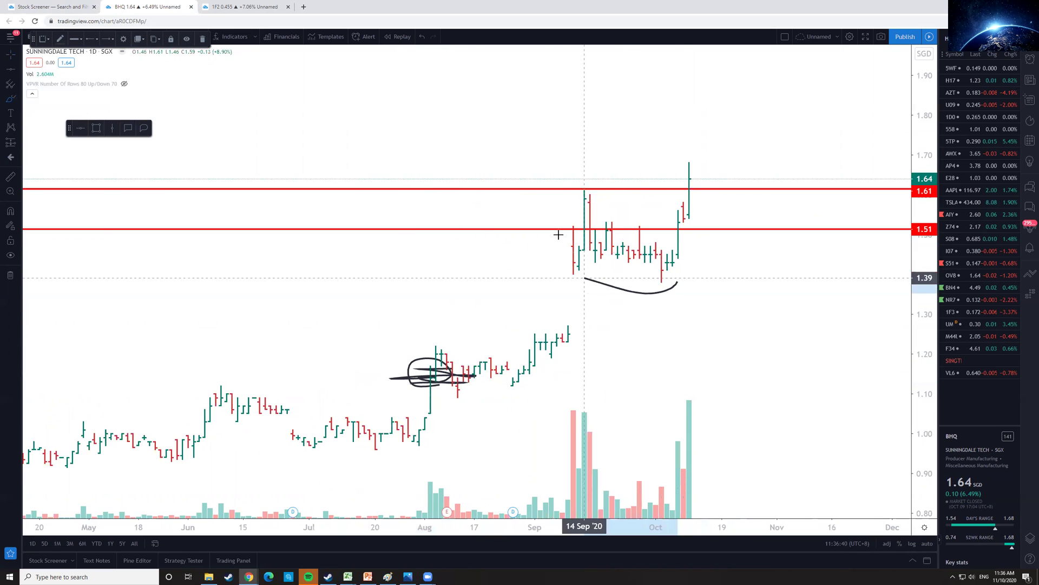
pyautogui.moveTo(558, 234); pyautogui.dragTo(574, 271)
pyautogui.moveTo(647, 180); pyautogui.dragTo(728, 180)
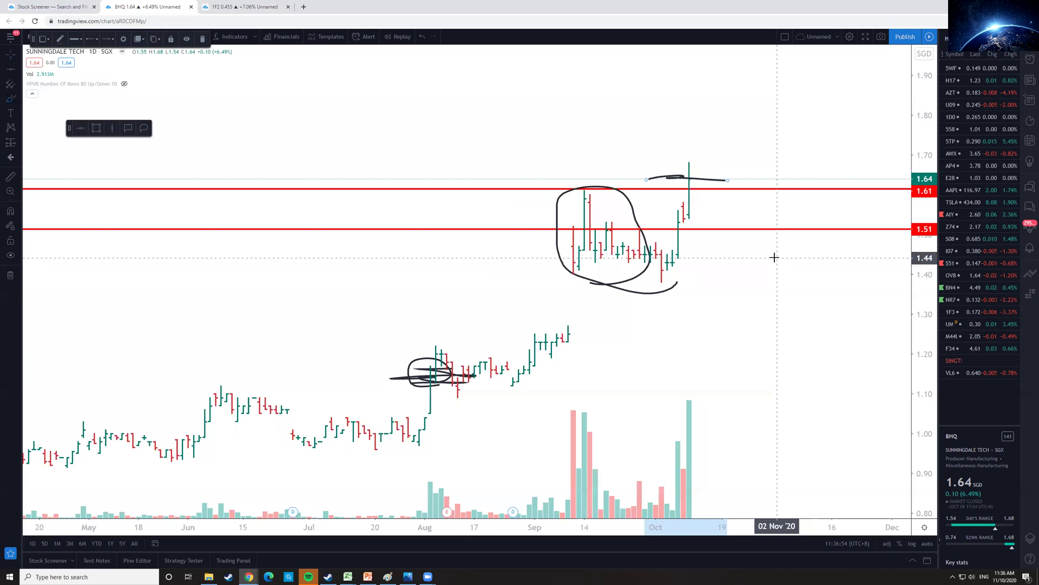
pyautogui.click(51, 7)
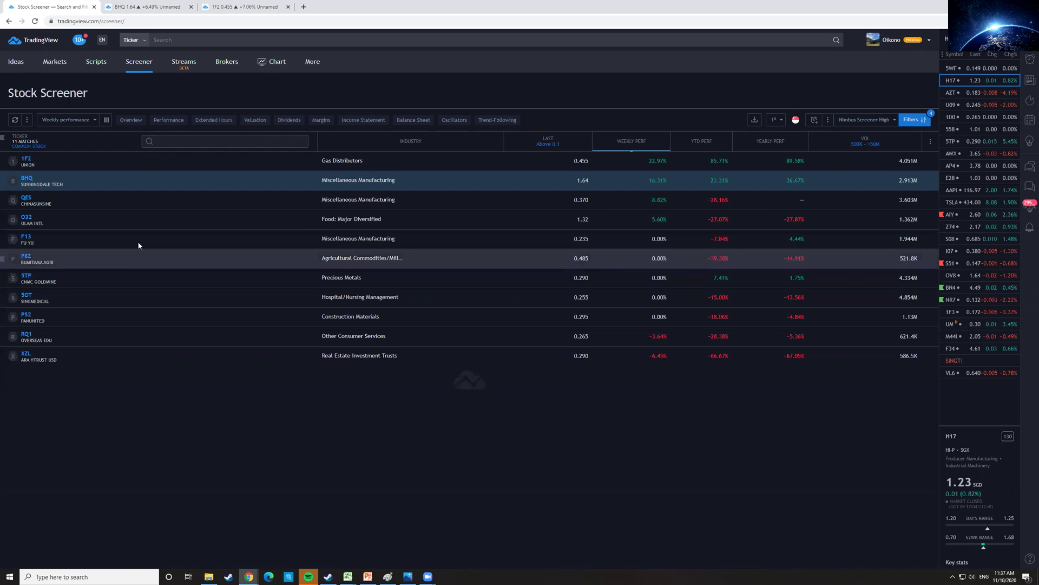
# Step: Open the CNMC Goldmine 5TP chart on daily bars, zoomed to recent months
pyautogui.rightClick(157, 274)
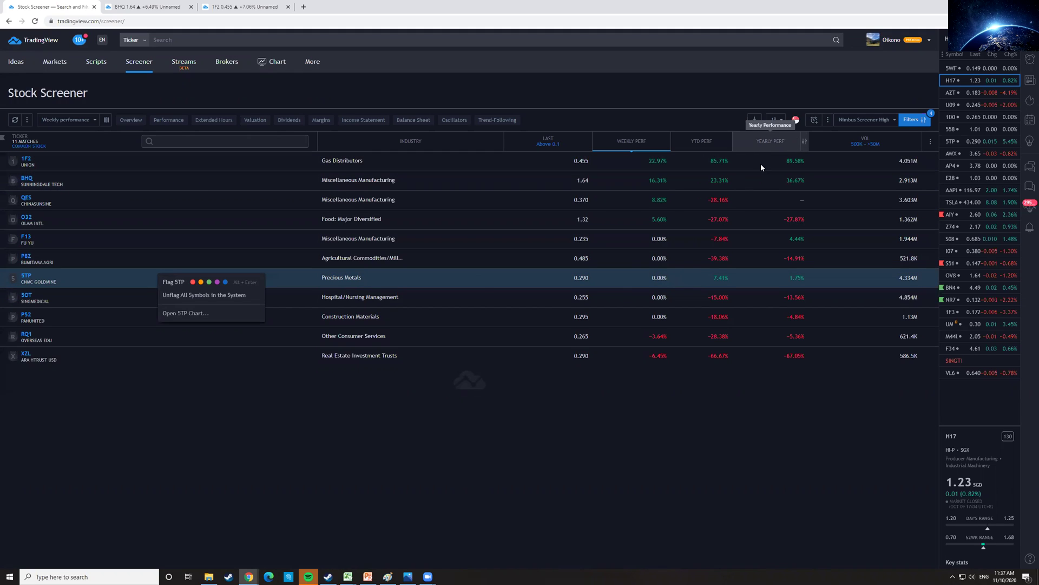
pyautogui.rightClick(483, 288)
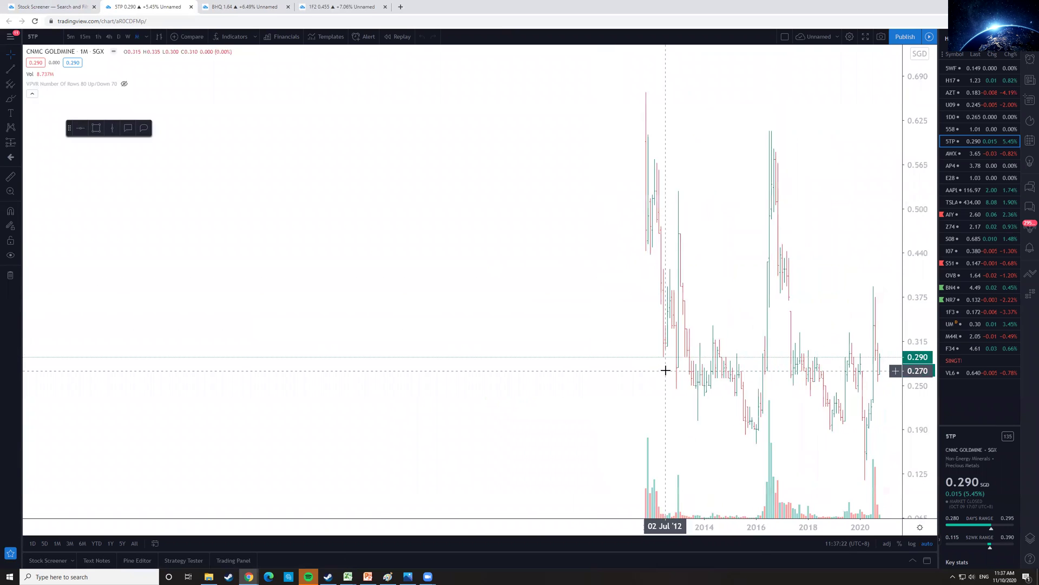
pyautogui.scroll(3, 669, 373)
pyautogui.scroll(3, 669, 374)
pyautogui.moveTo(852, 223)
pyautogui.mouseDown()
pyautogui.moveTo(858, 404)
pyautogui.moveTo(726, 344)
pyautogui.mouseUp()
pyautogui.click(122, 37)
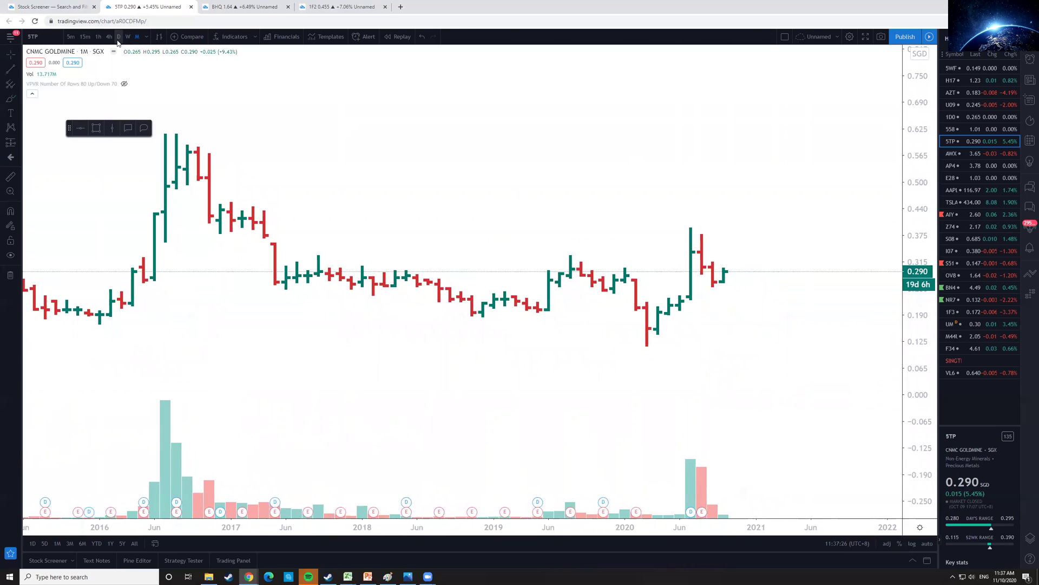
pyautogui.scroll(-3, 495, 224)
pyautogui.scroll(-3, 733, 304)
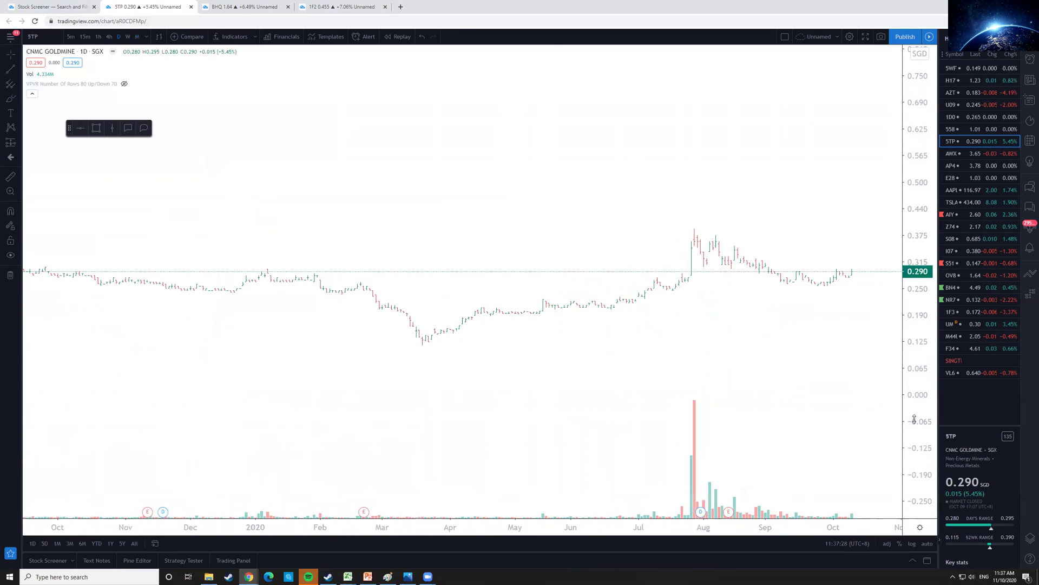
pyautogui.hscroll(5, 721, 260)
pyautogui.scroll(3, 661, 336)
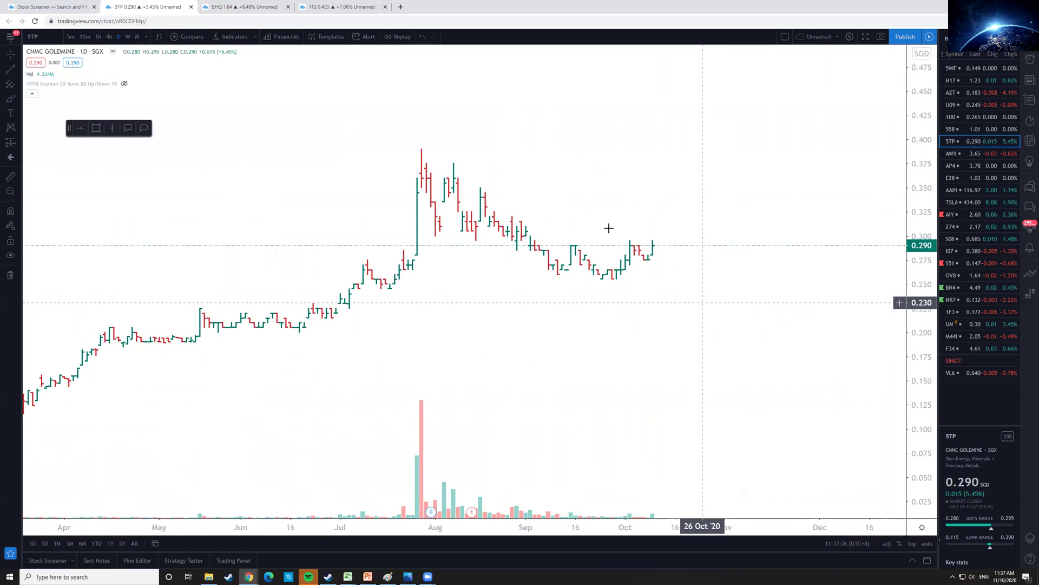
# Step: Draw a rectangle over 5TP's 0.255–0.28 support zone, then return to the screener results
pyautogui.click(96, 127)
pyautogui.click(399, 278)
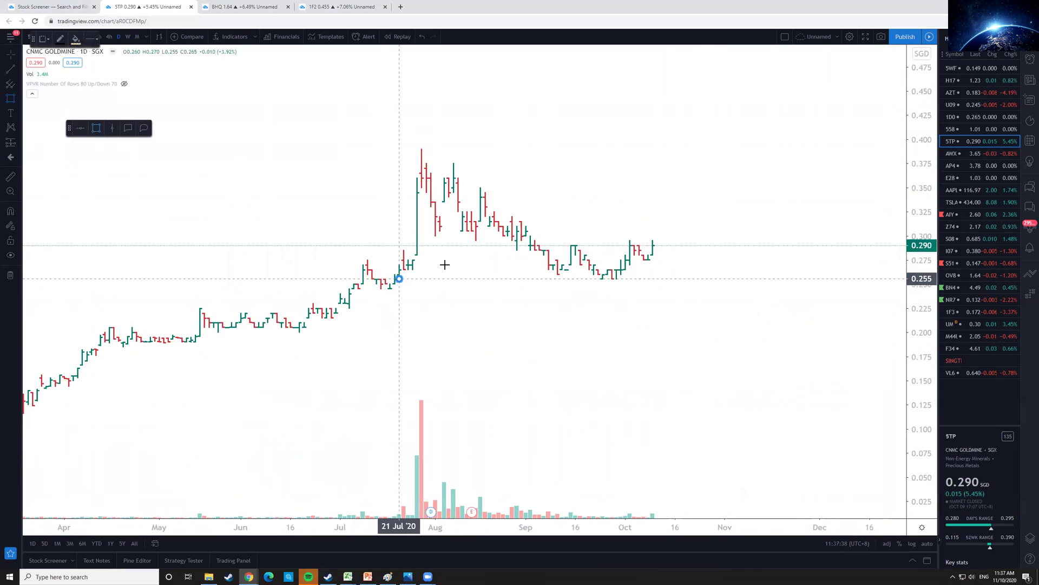
pyautogui.click(693, 257)
pyautogui.hscroll(5, 641, 336)
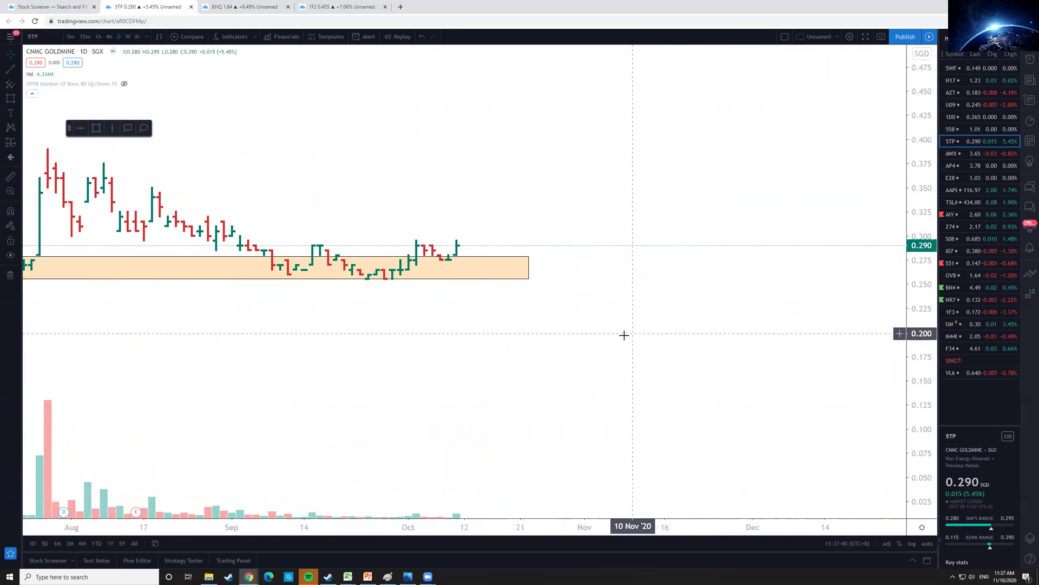
pyautogui.scroll(3, 621, 334)
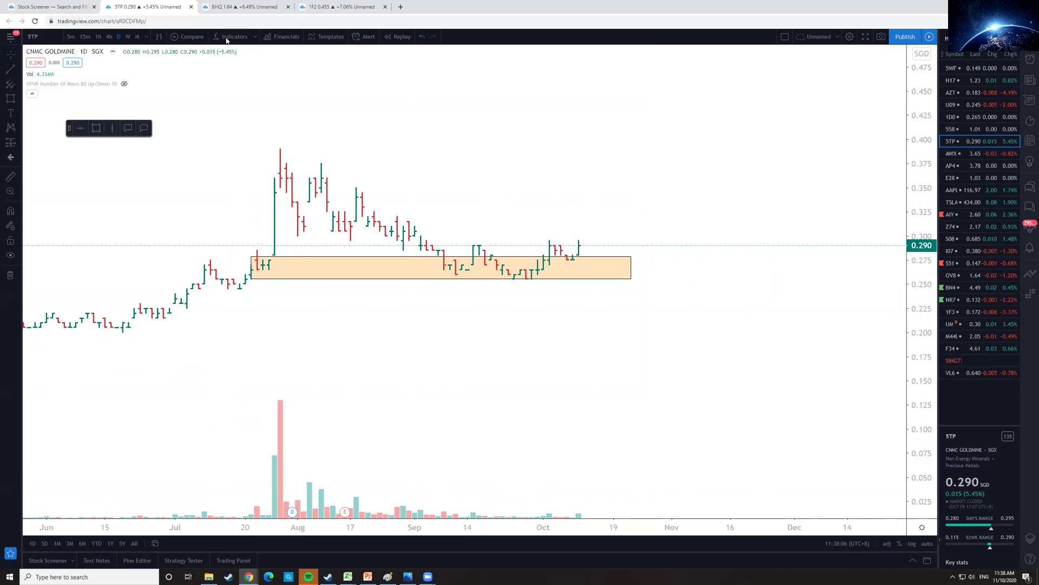
pyautogui.click(25, 7)
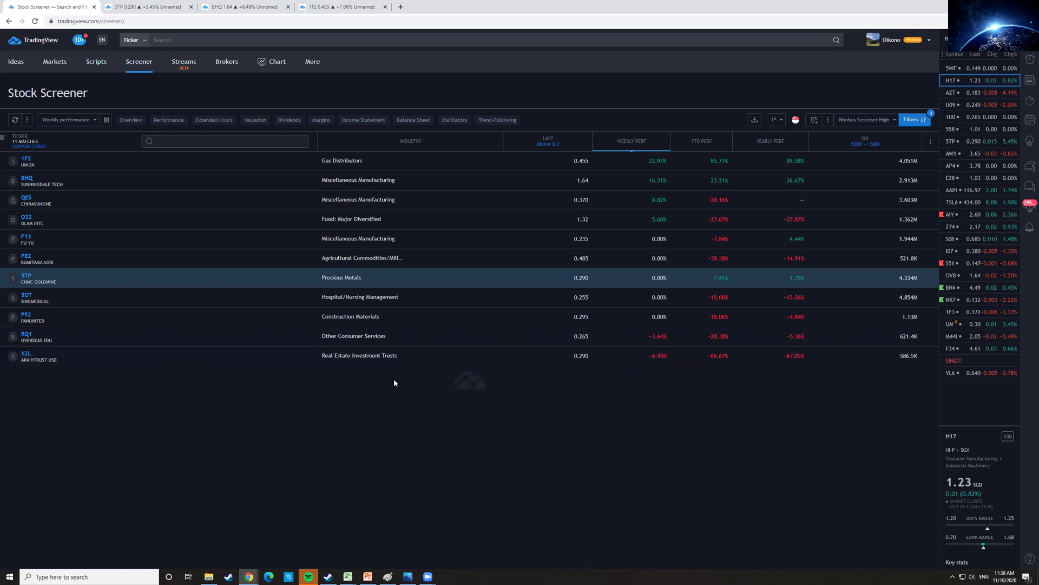
# Step: Open the ARA HTrust XZL chart on daily bars and frame its March 2020 drop toward 0.290
pyautogui.rightClick(458, 357)
pyautogui.click(508, 395)
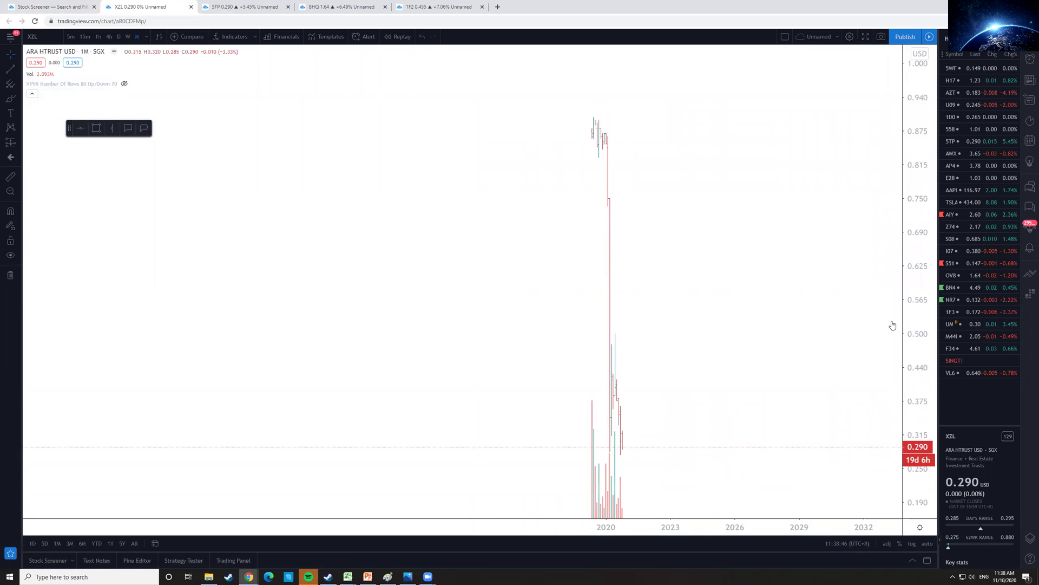
pyautogui.scroll(3, 623, 337)
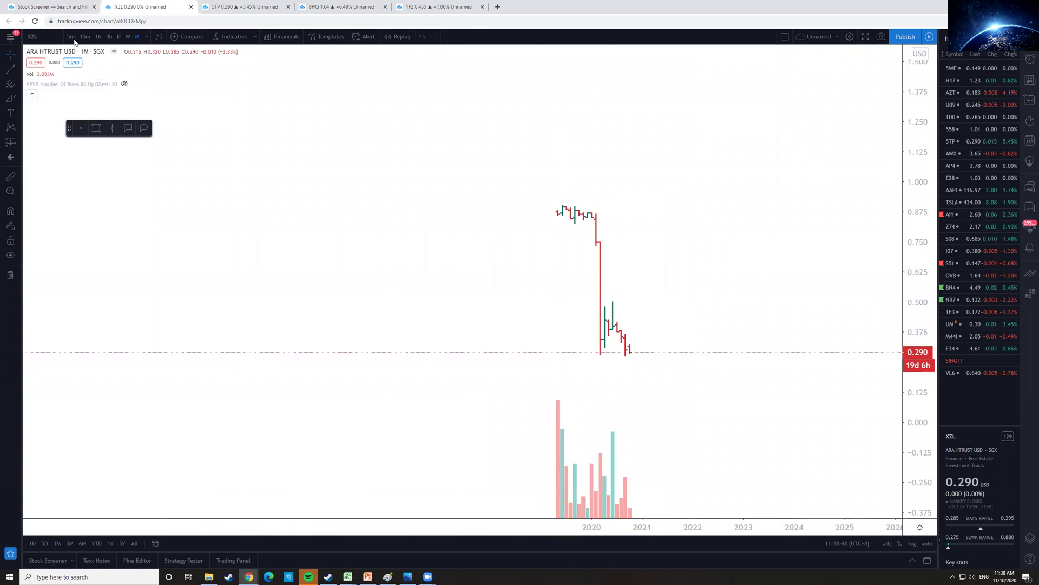
pyautogui.click(118, 36)
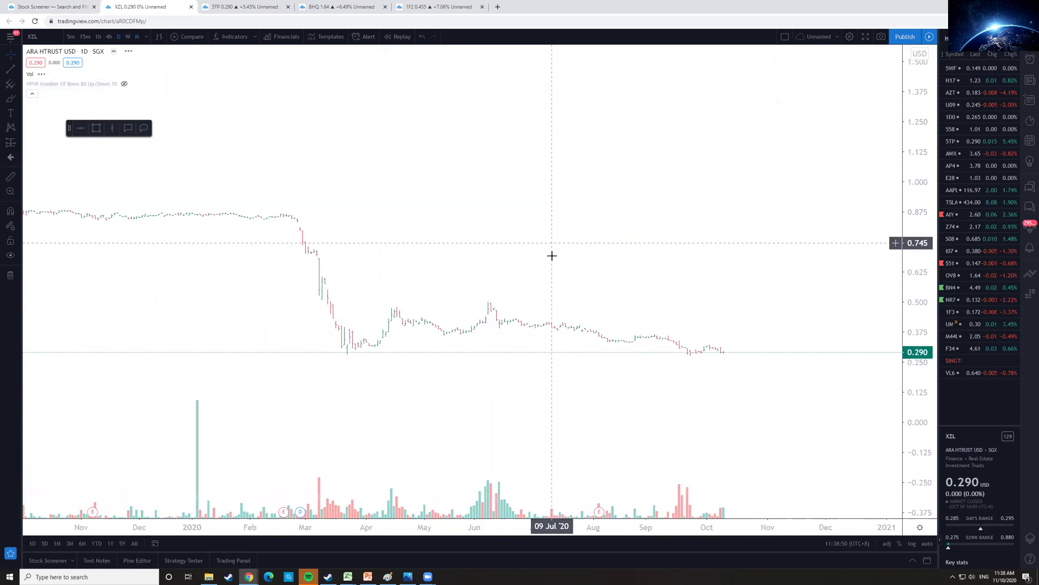
pyautogui.scroll(-5, 551, 256)
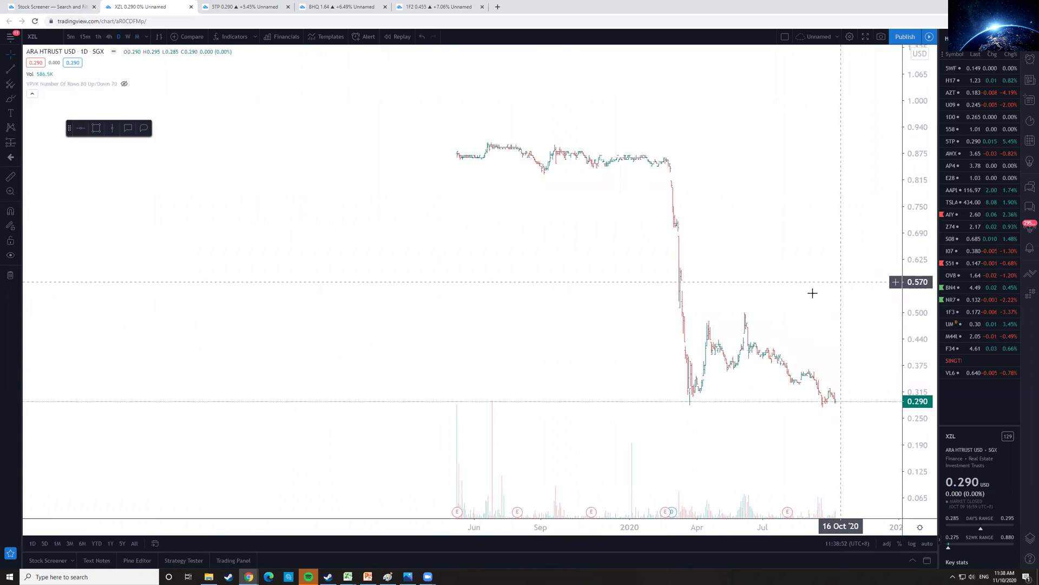
pyautogui.moveTo(813, 292); pyautogui.dragTo(800, 264)
pyautogui.scroll(3, 787, 298)
pyautogui.moveTo(689, 199); pyautogui.dragTo(730, 195)
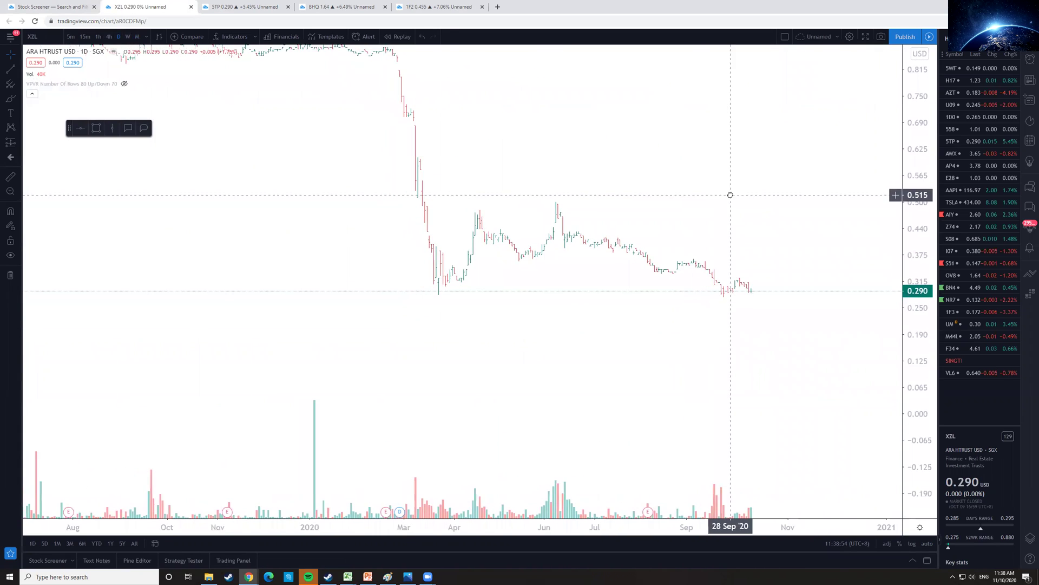
pyautogui.scroll(2, 730, 195)
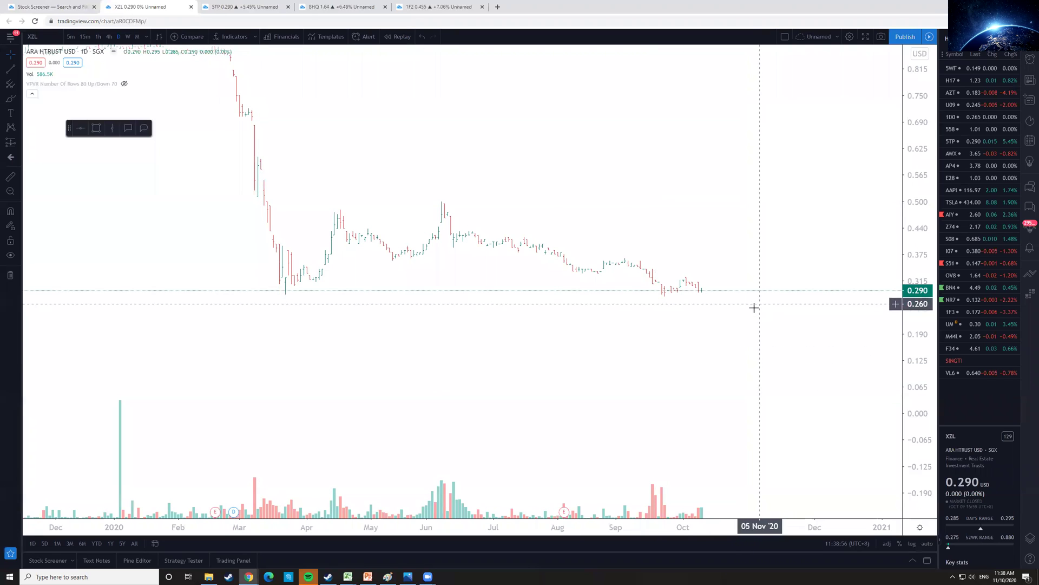
pyautogui.scroll(-3, 757, 341)
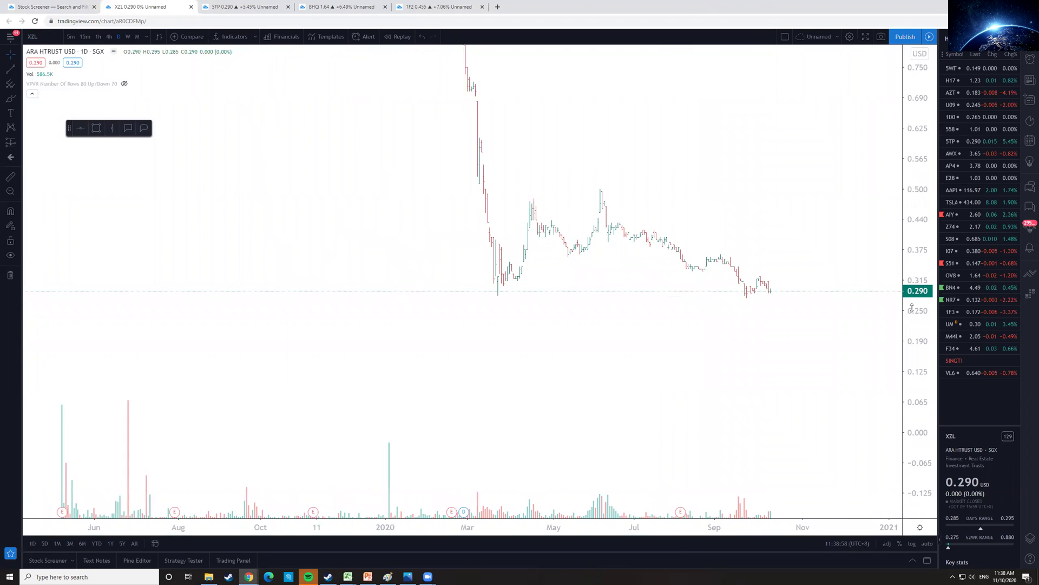
pyautogui.scroll(2, 704, 332)
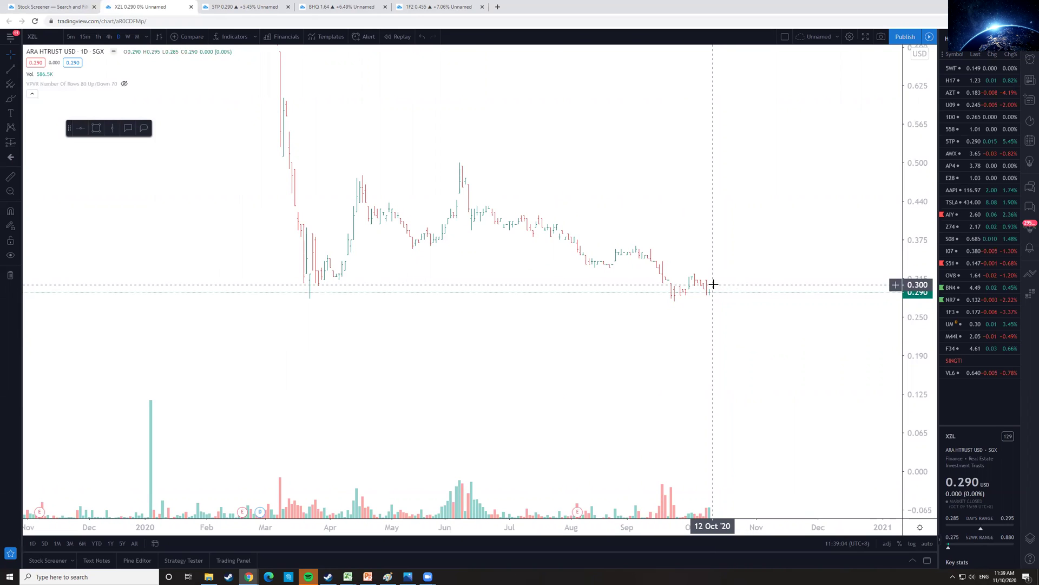
# Step: Switch back to the Stock Screener tab showing the 11-stock results list
pyautogui.click(46, 4)
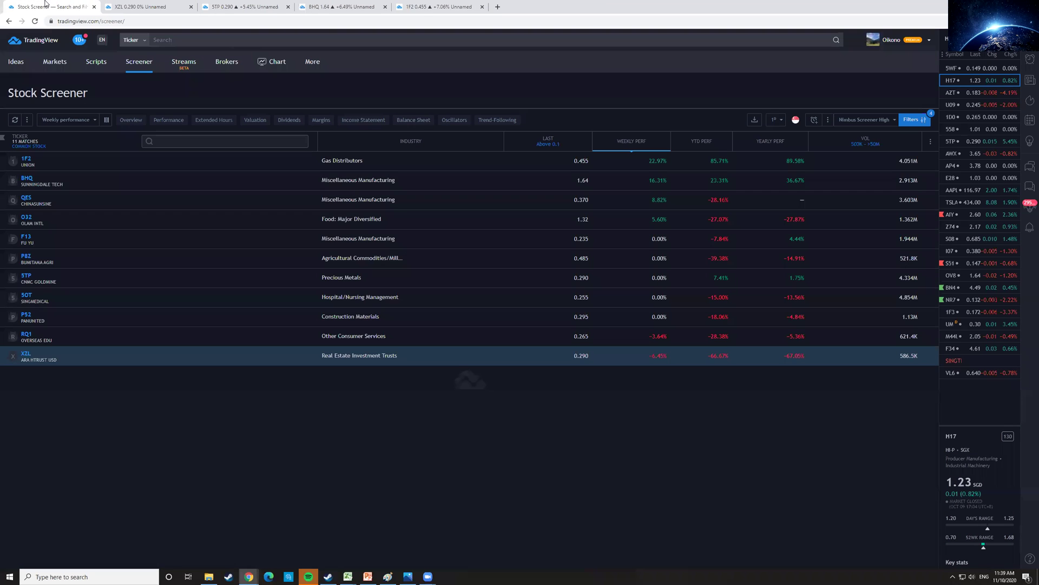